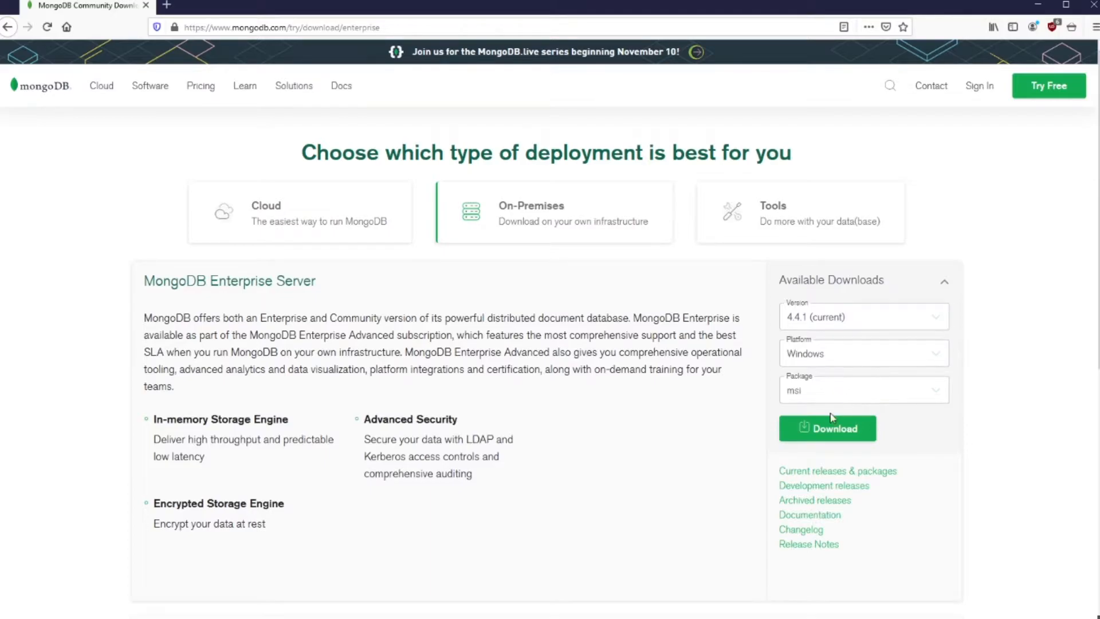
Download the MongoDB 4.4.1 msi package for Windows and launch the installer from the 01_STACK folder
left_click(823, 427)
left_click(819, 542)
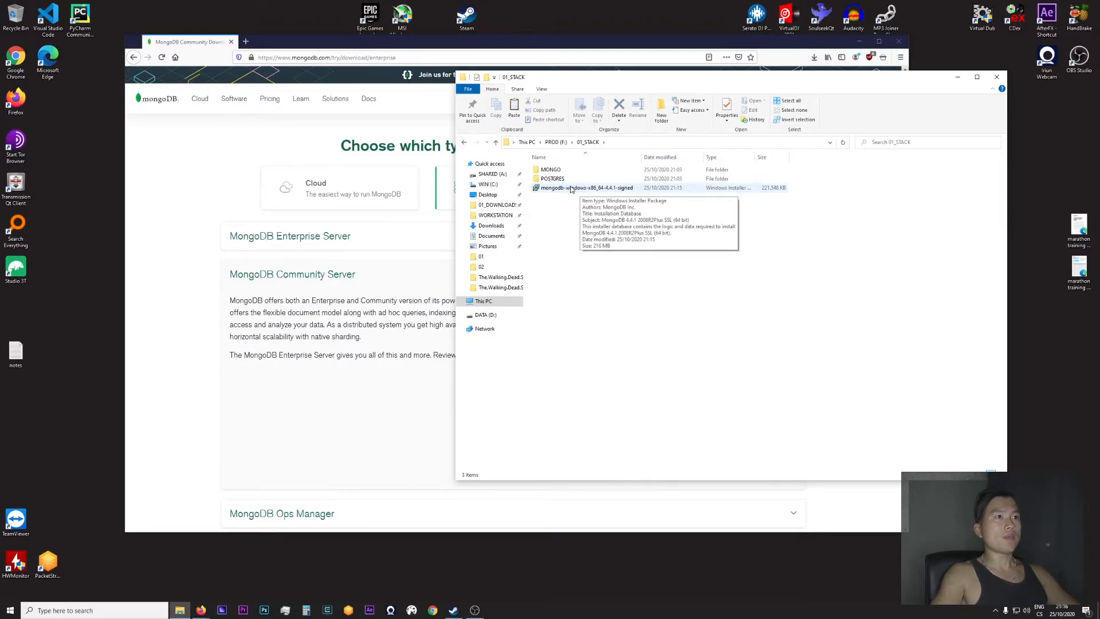
double_click(571, 188)
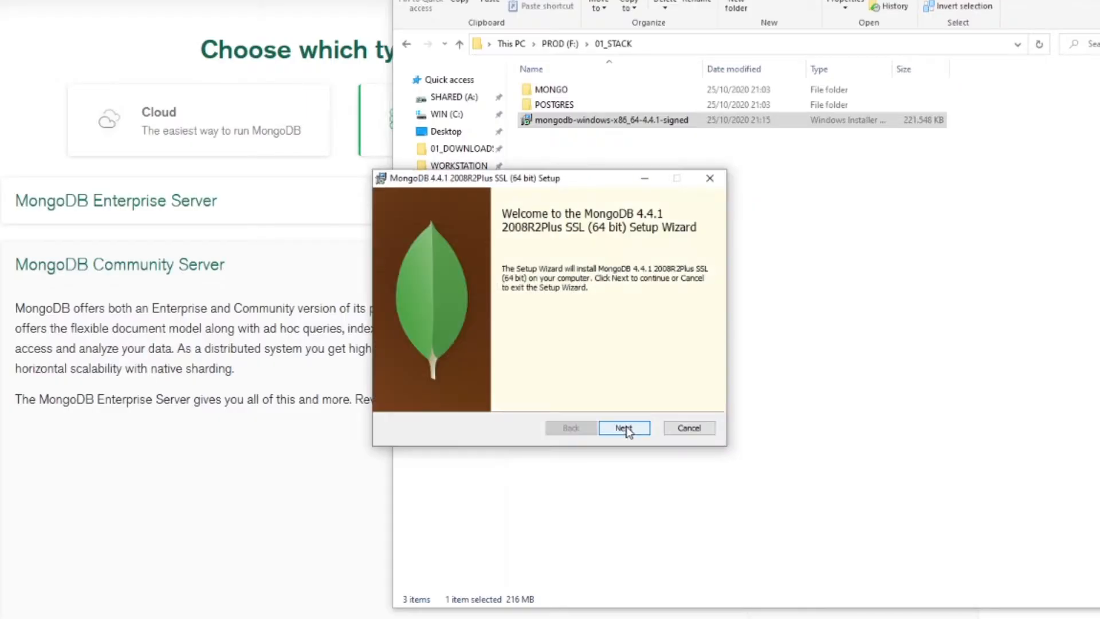
Begin the MongoDB 4.4.1 setup and accept the terms of the license agreement
left_click(626, 430)
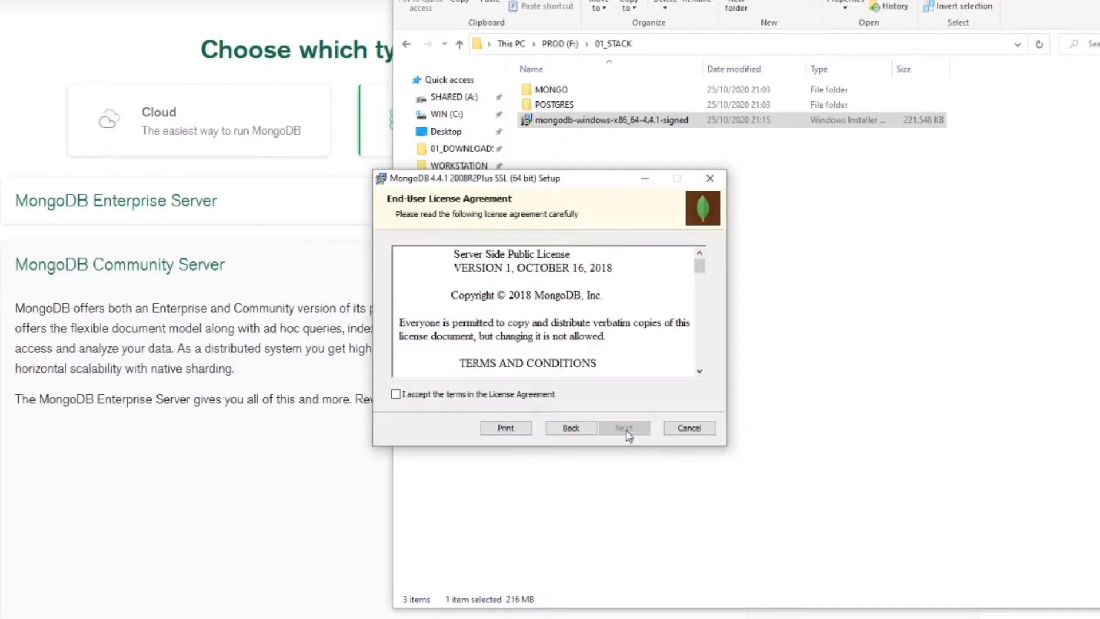
left_click(532, 394)
left_click(624, 428)
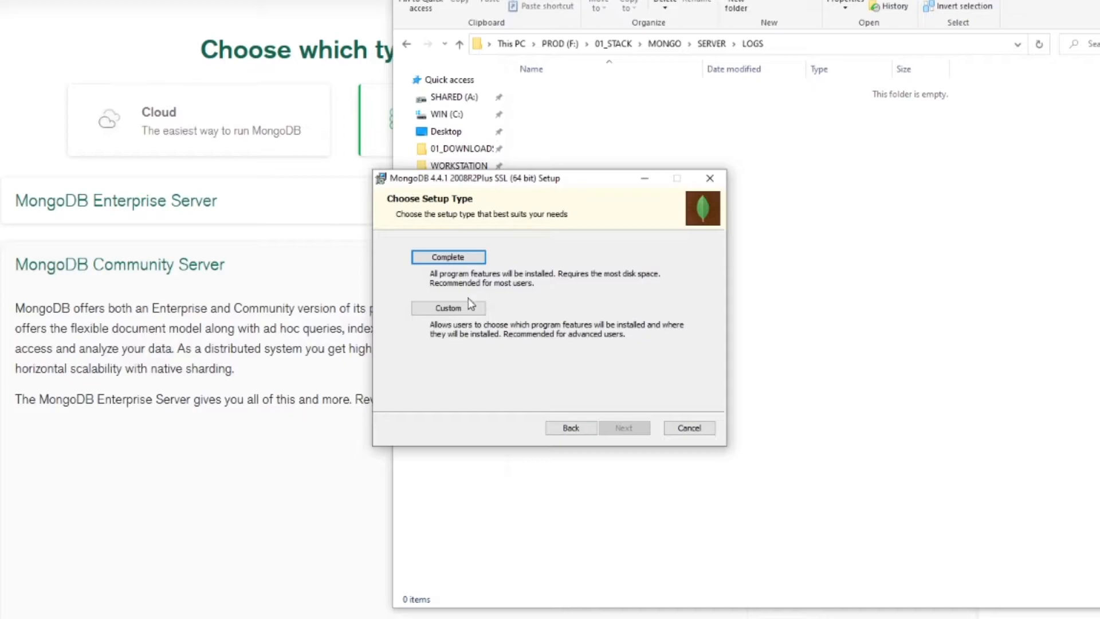
Choose a custom setup and change the installation folder to F:\01_STACK\MONGO\
left_click(466, 310)
left_click(681, 398)
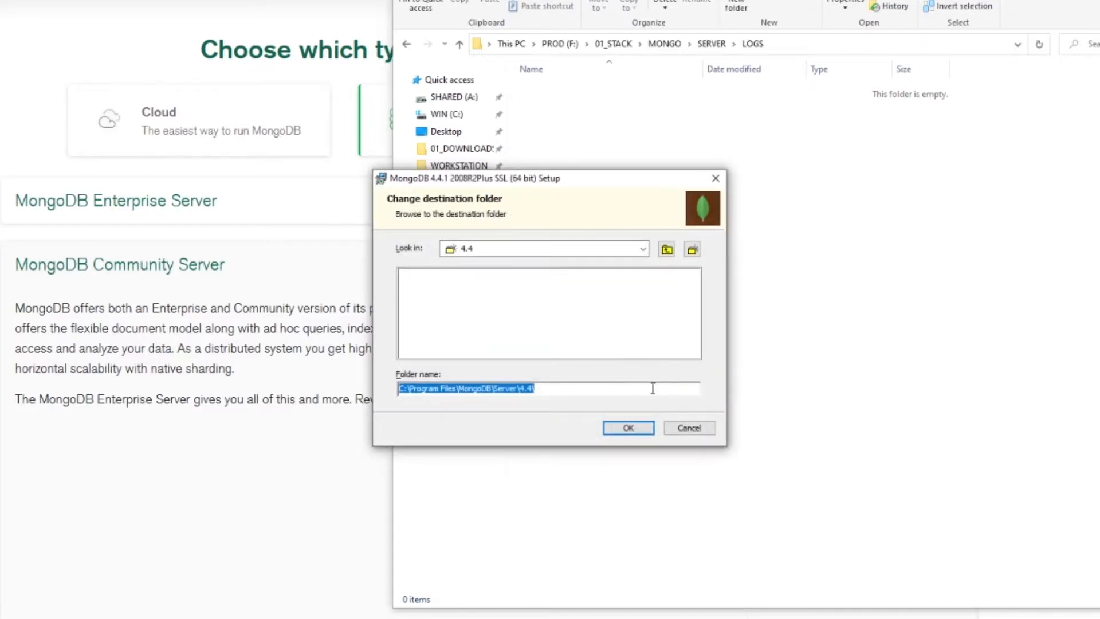
left_click(560, 249)
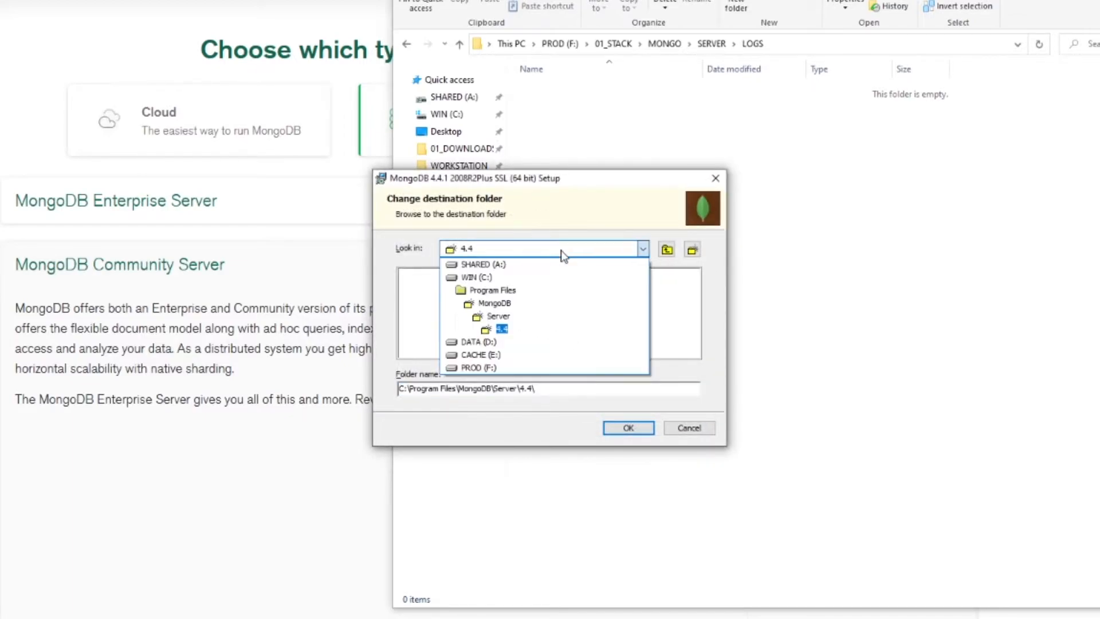
left_click(486, 276)
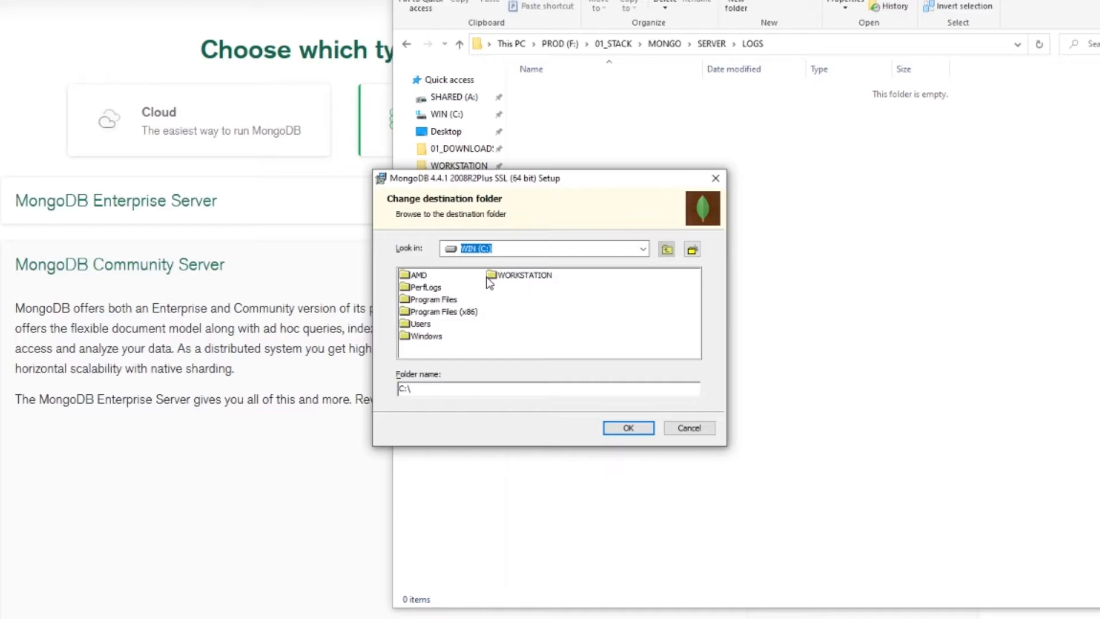
left_click(533, 250)
left_click(429, 277)
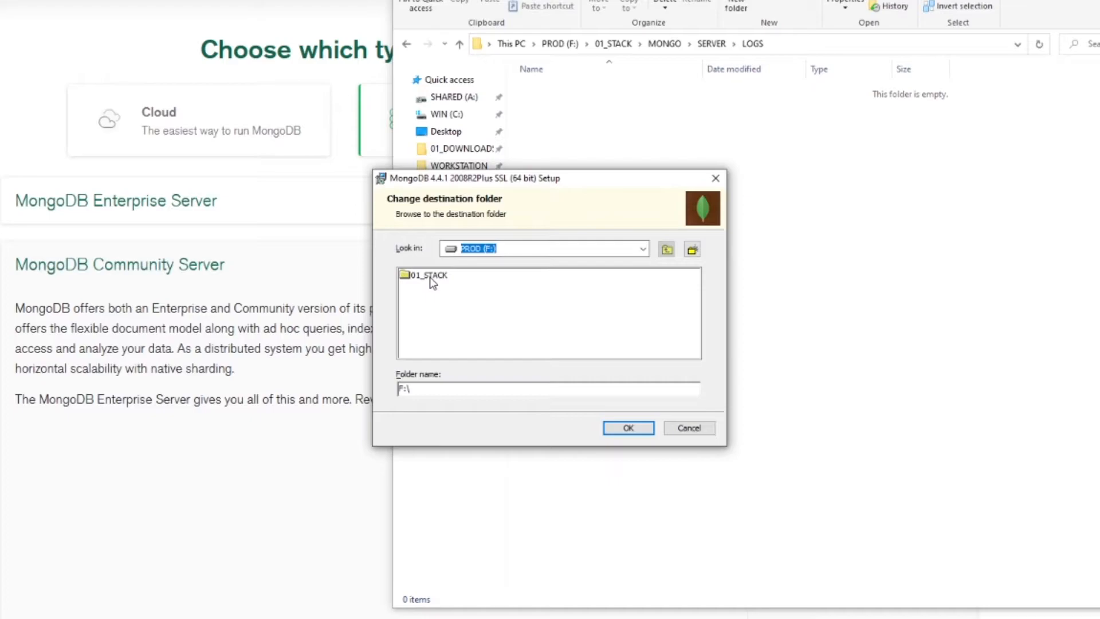
double_click(430, 276)
left_click(430, 277)
double_click(430, 276)
left_click(628, 428)
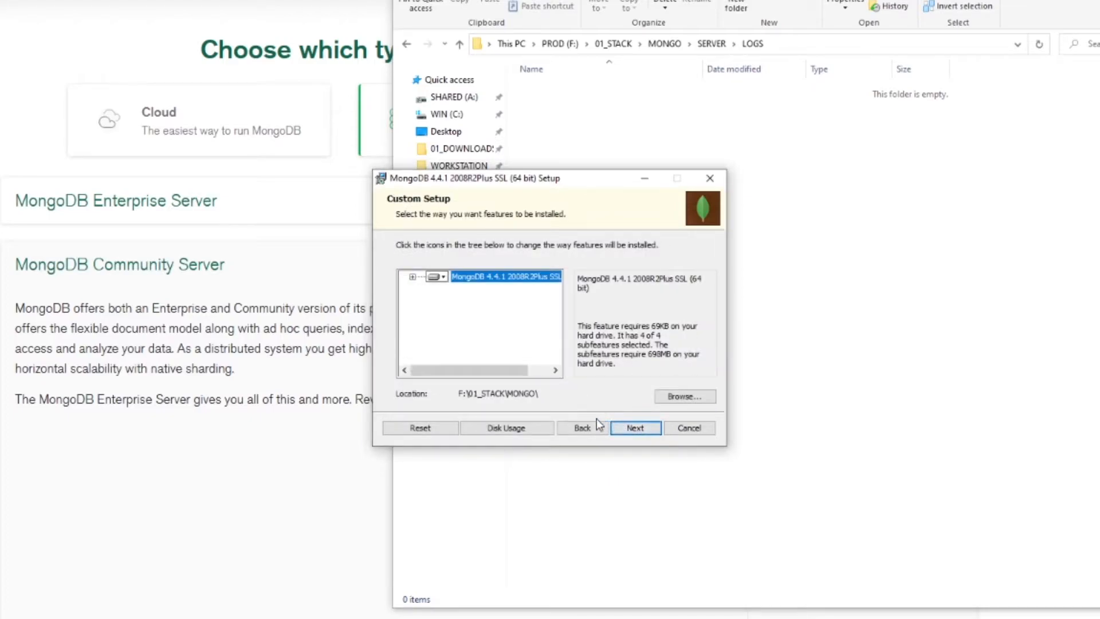
Keep all features and install MongoD as a Network Service user service, with F:\01_STACK\MONGO\DATA\ and F:\01_STACK\MONGO\LOG\ as the data and log directories
left_click(412, 277)
left_click(463, 288)
left_click(438, 291)
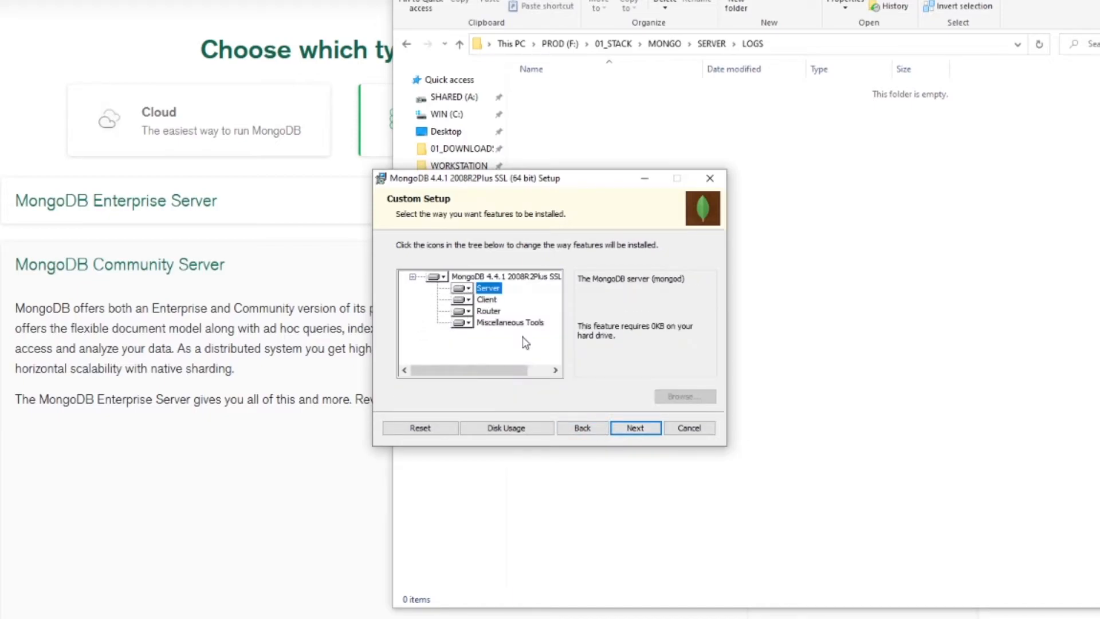
left_click(634, 428)
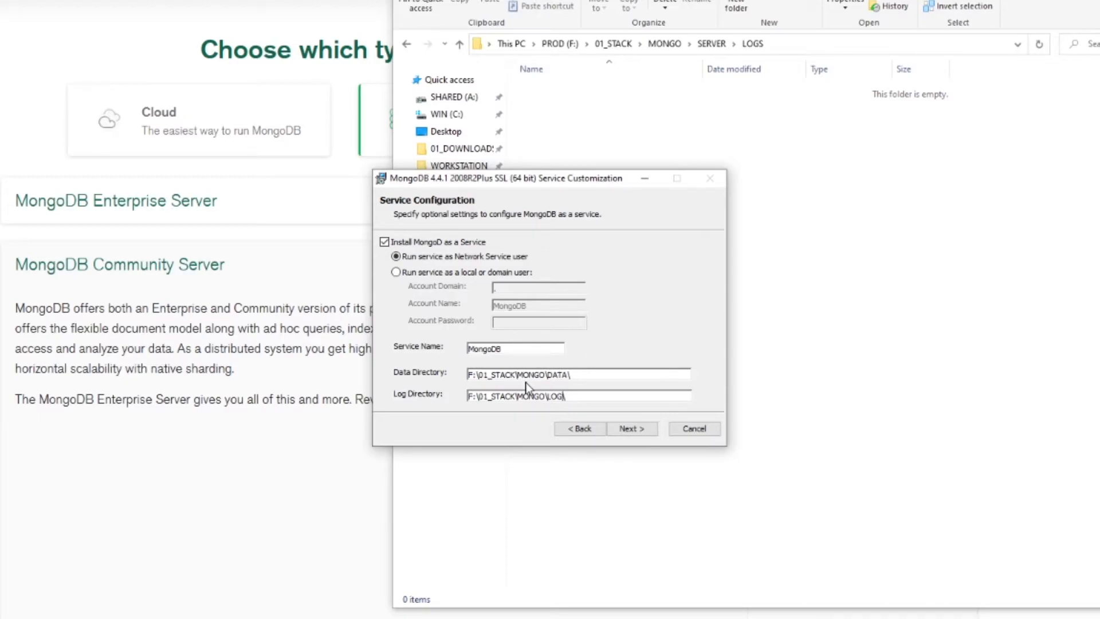
left_click(642, 433)
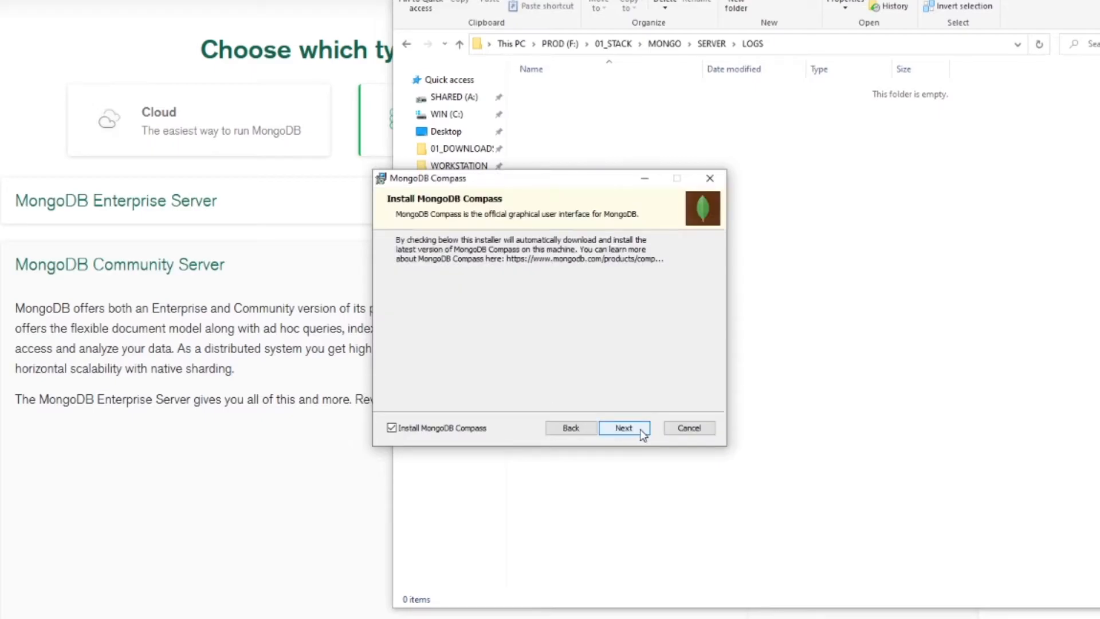
Start the installation with MongoDB Compass included, and choose not to close the applications that are using files
left_click(634, 430)
left_click(633, 427)
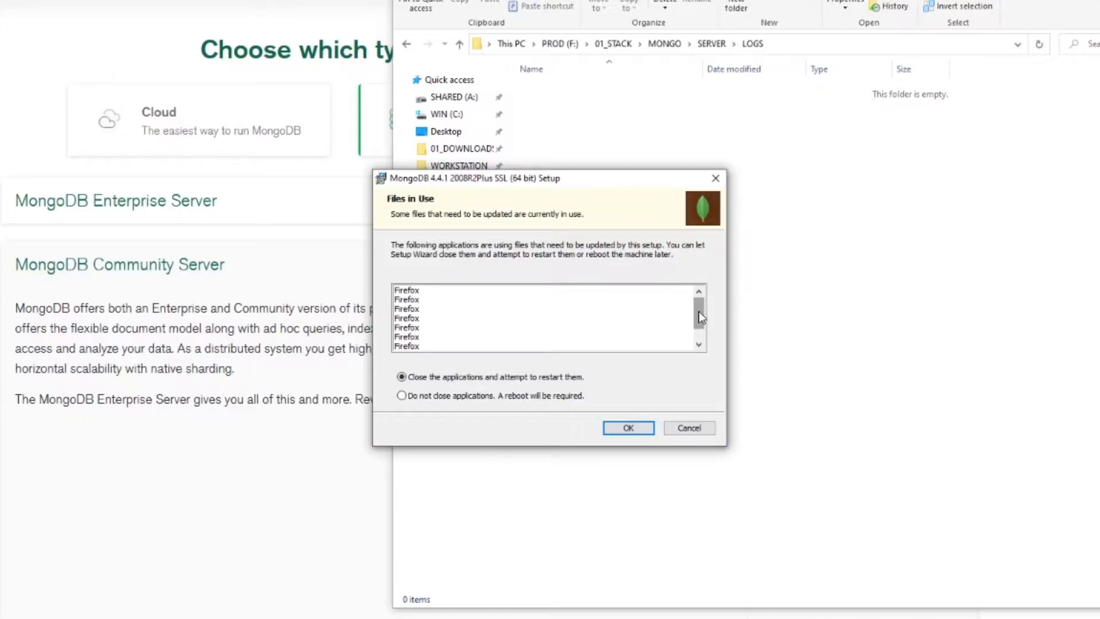
left_click_drag(699, 311, 700, 323)
left_click(442, 397)
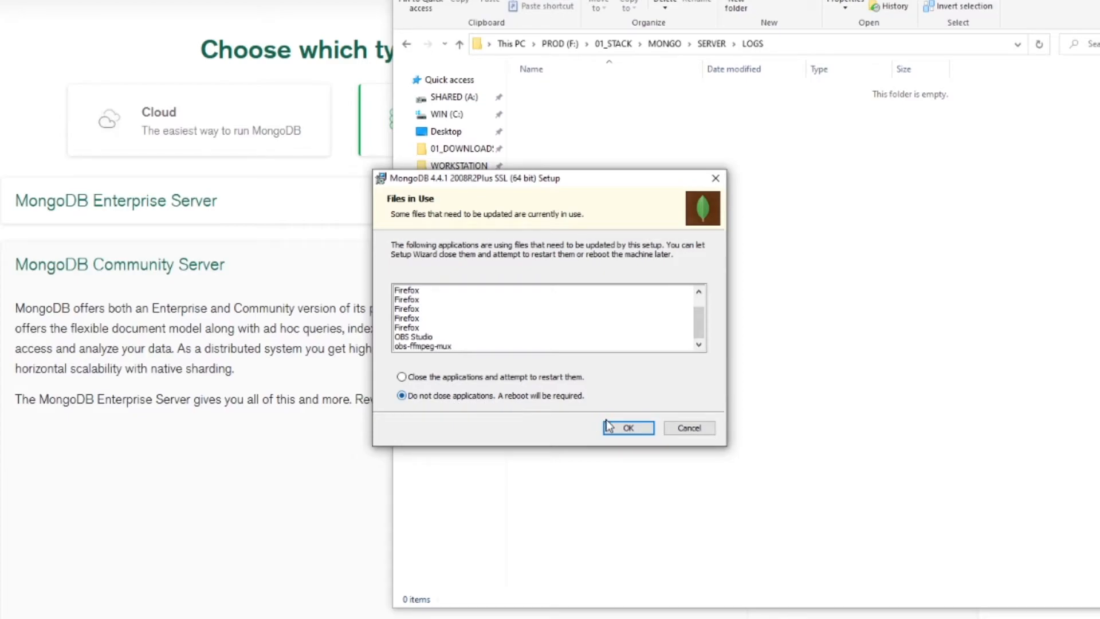
left_click(626, 429)
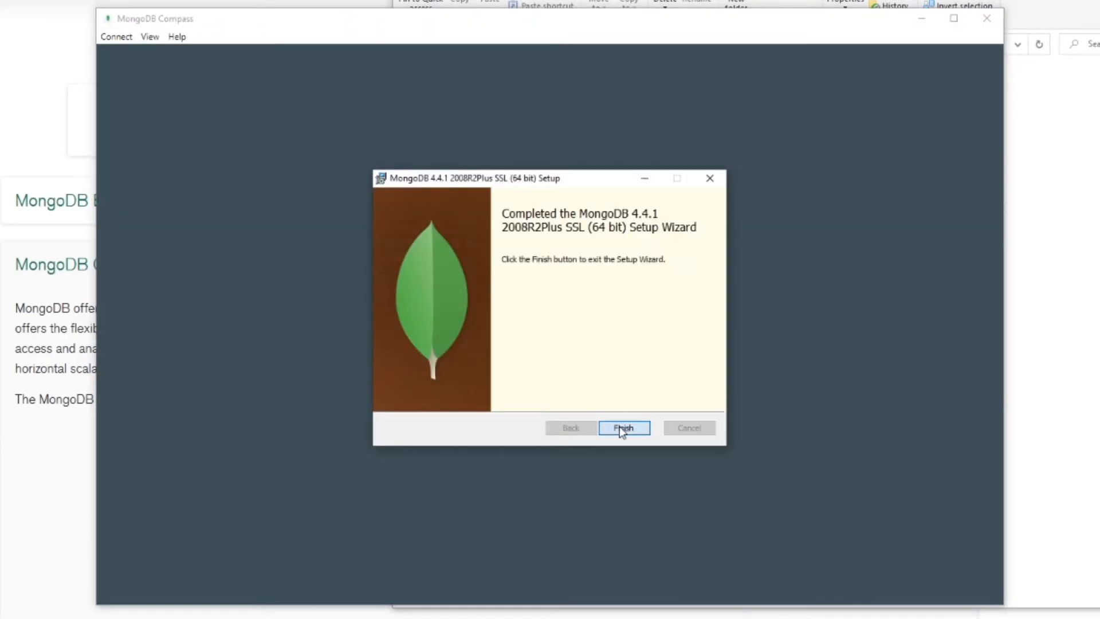
Finish the MongoDB setup wizard and decline restarting the system immediately
left_click(619, 426)
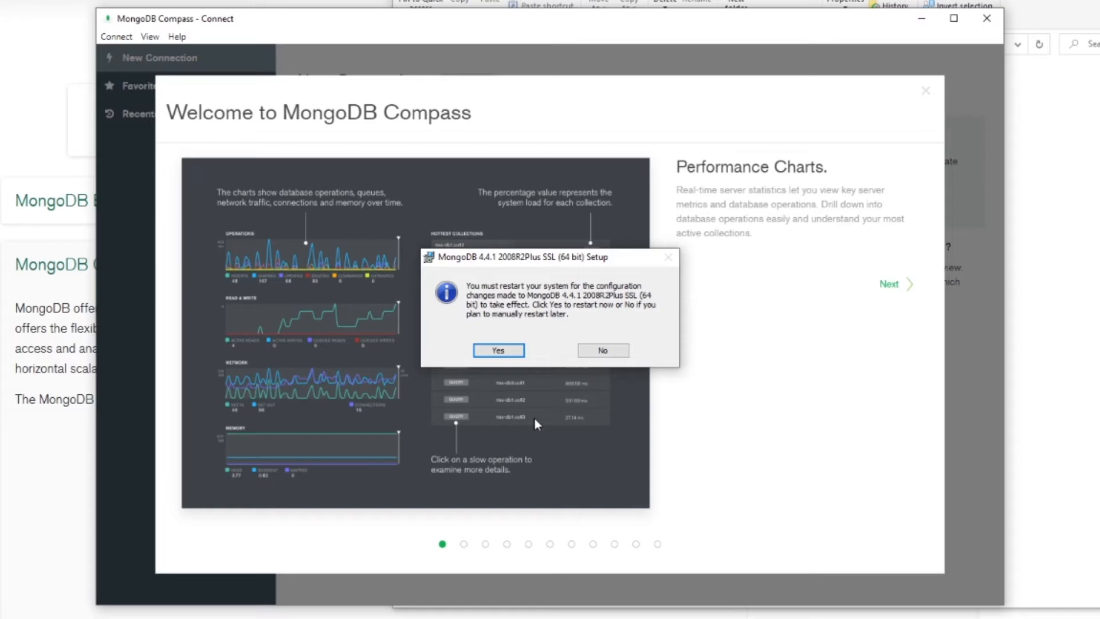
left_click(601, 351)
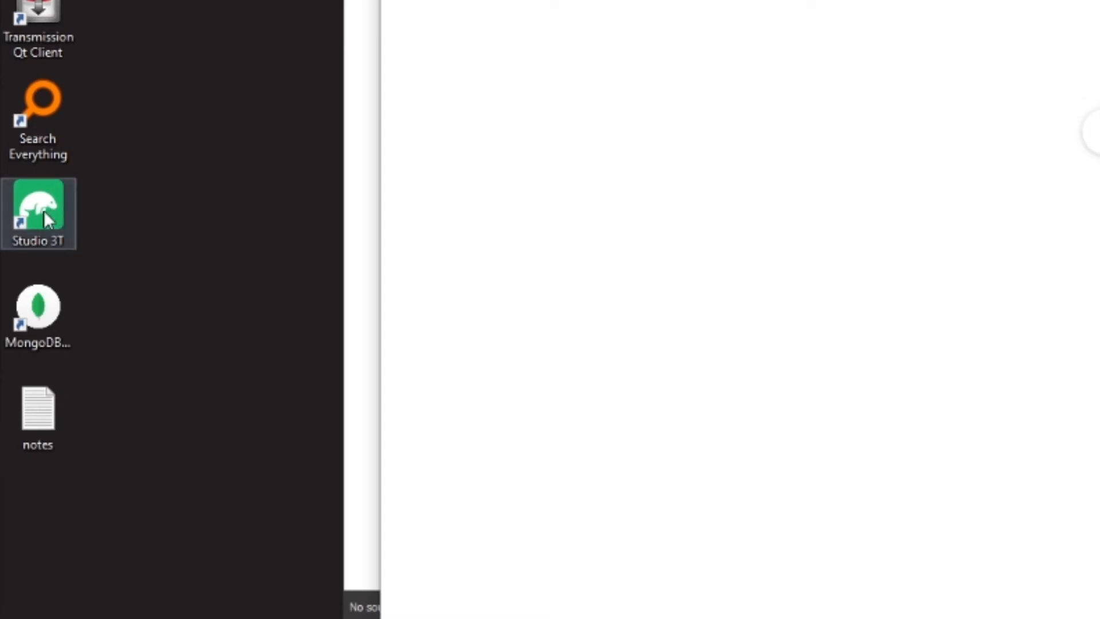
Open Studio 3T and connect to the PROD server at localhost:27017
double_click(44, 210)
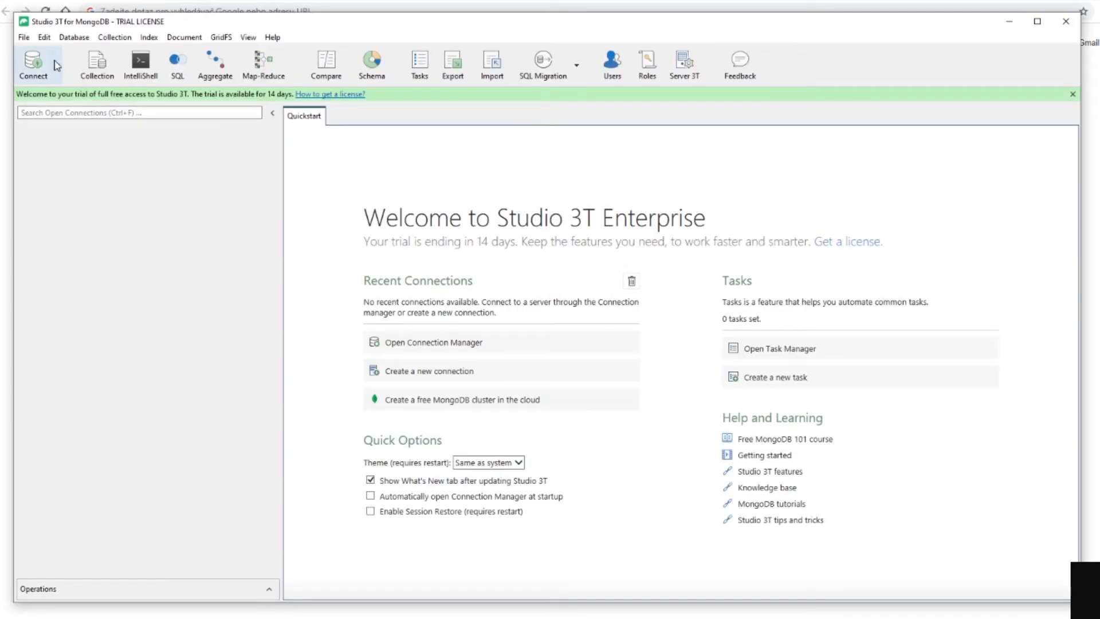
left_click(36, 62)
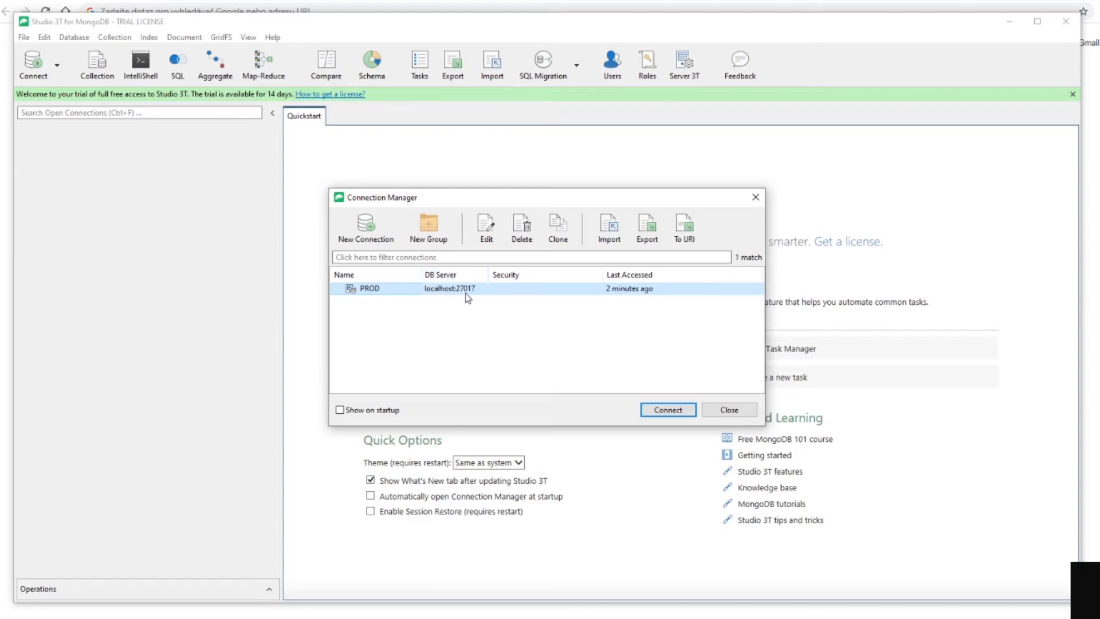
left_click(667, 410)
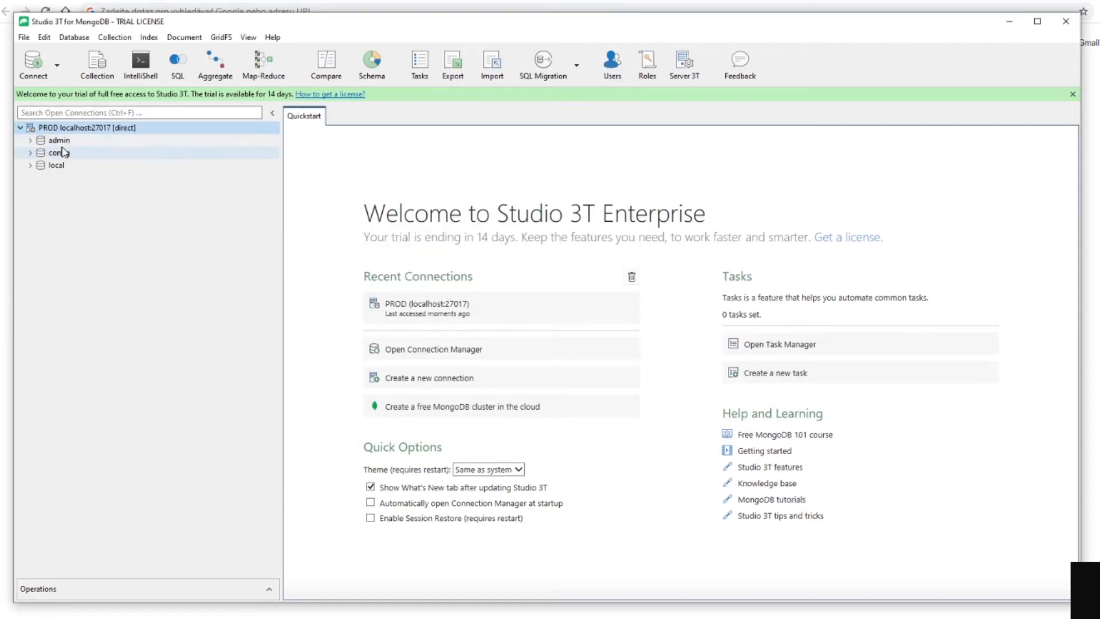
Examine the contents of the admin and config databases in the connection tree, then collapse both
mouse_move(68, 142)
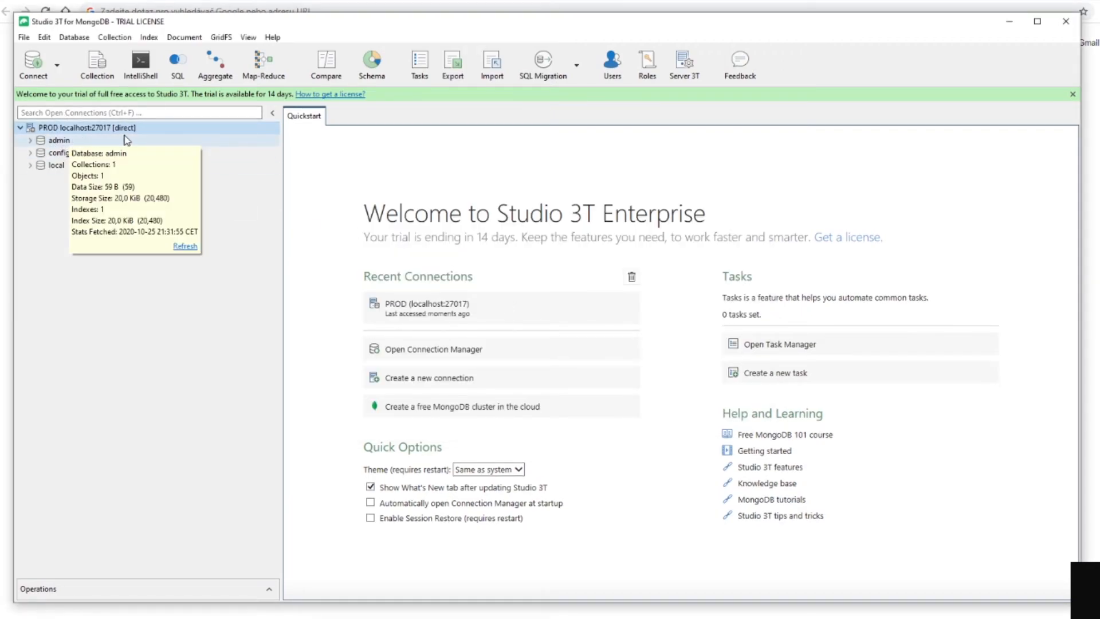
left_click(30, 152)
left_click(31, 140)
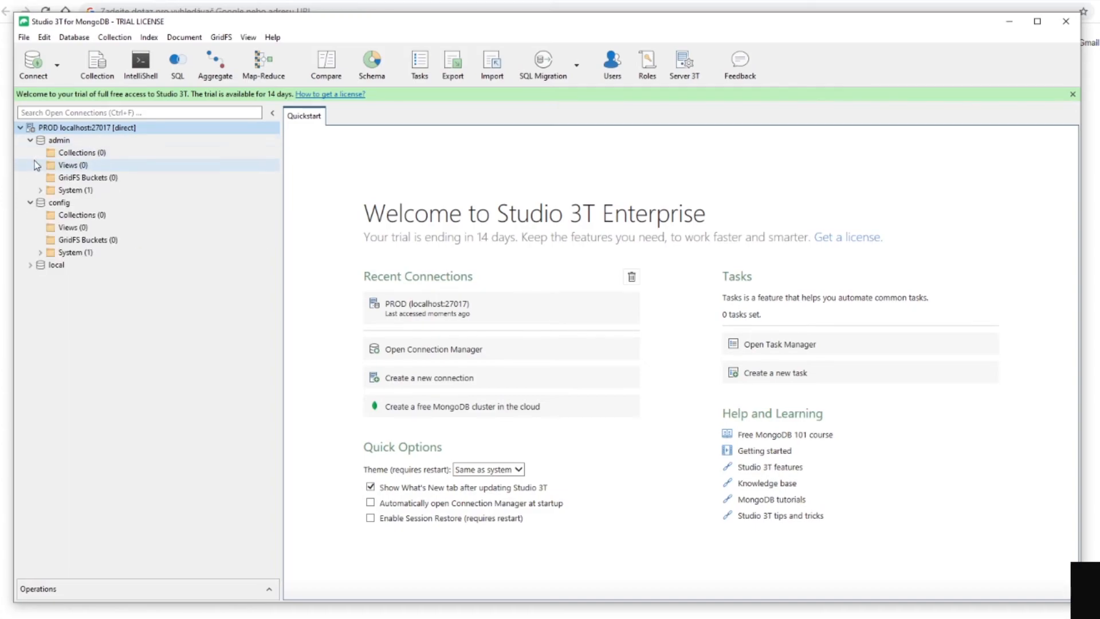
left_click(30, 140)
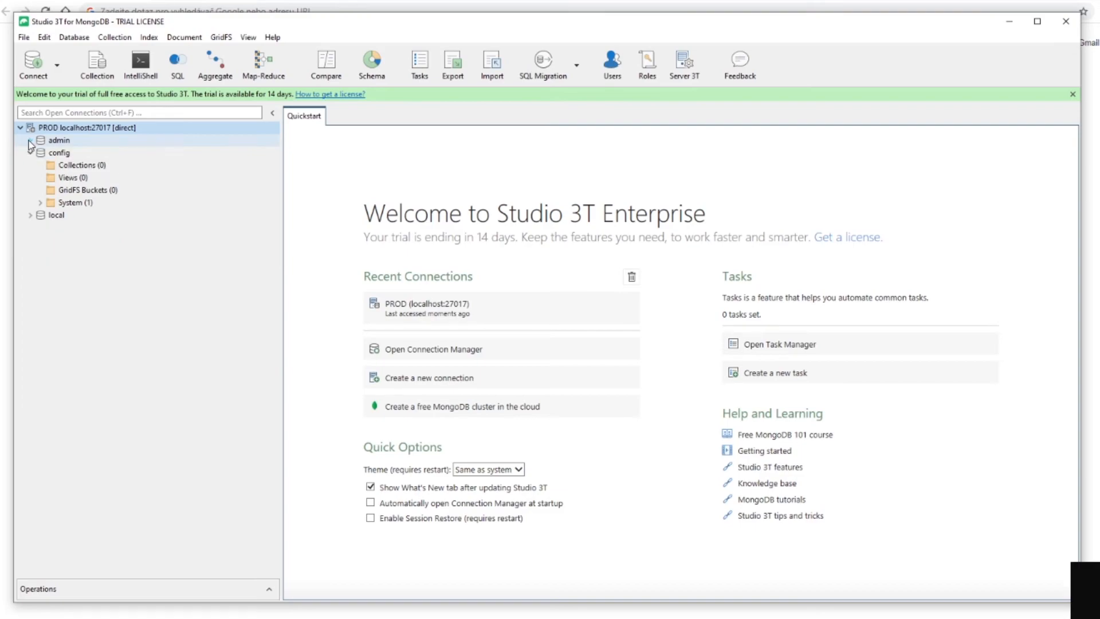
left_click(30, 152)
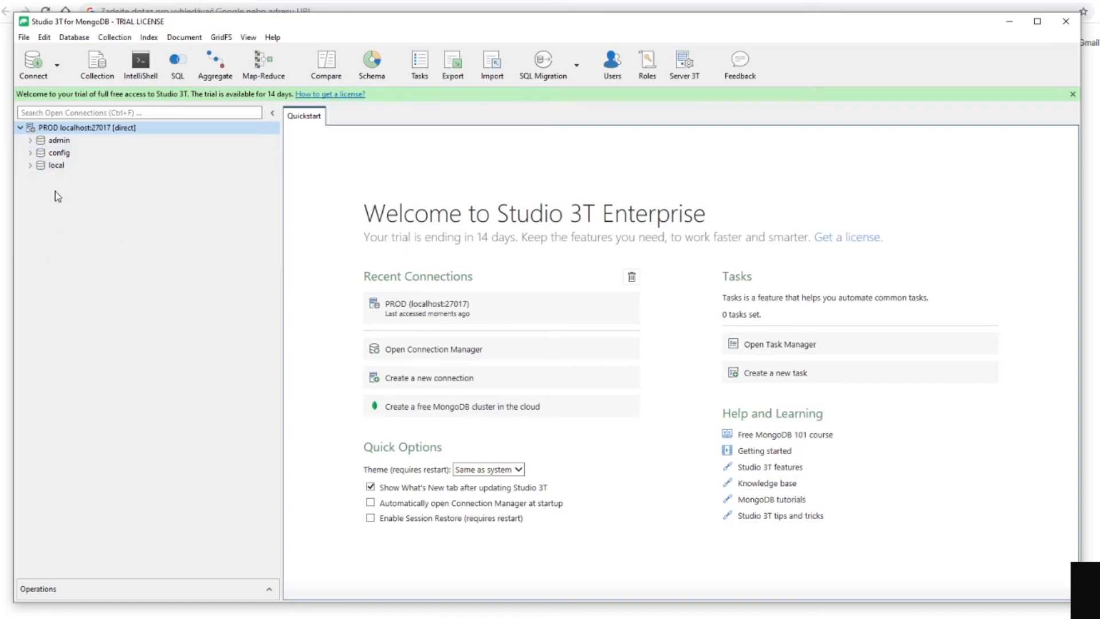
Add a collection named test to the local database and select it in the connection tree
left_click(111, 69)
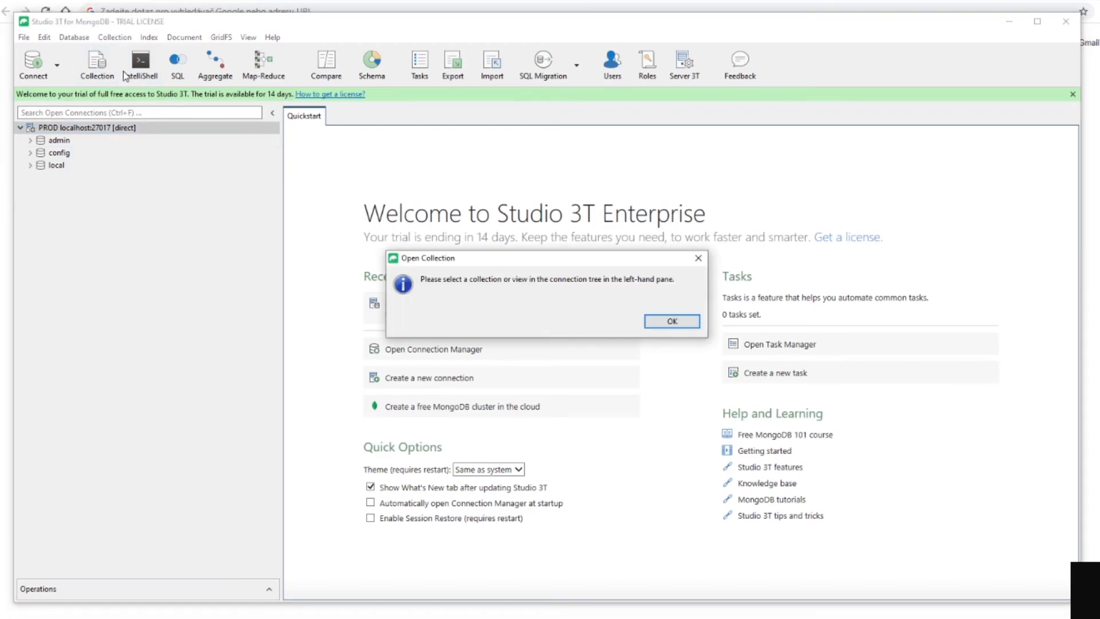
left_click(671, 321)
left_click(55, 165)
right_click(57, 189)
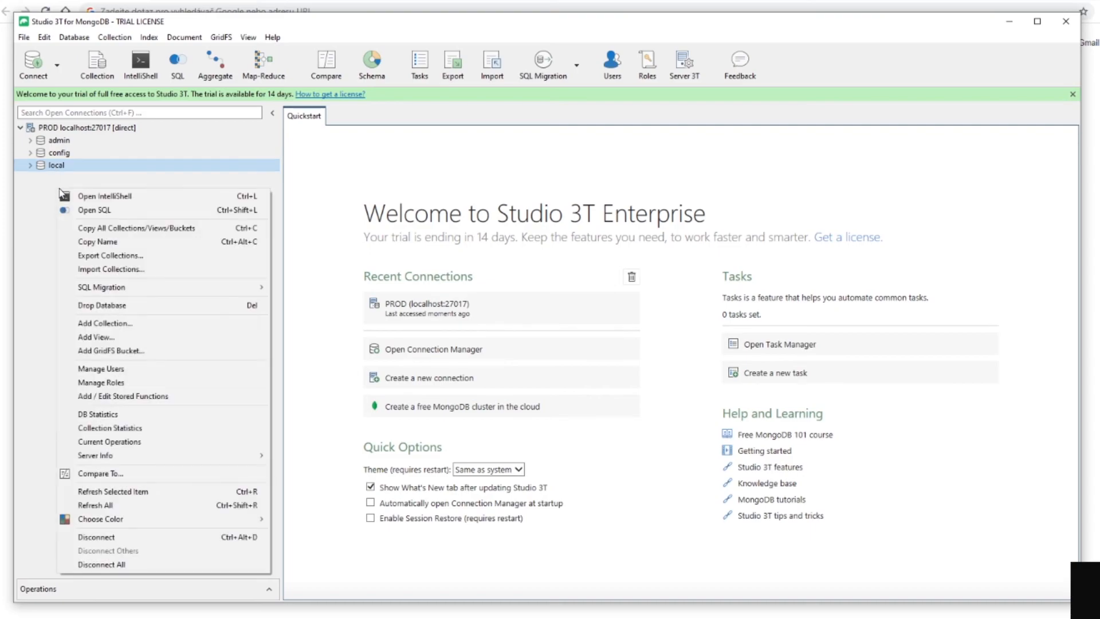
left_click(142, 329)
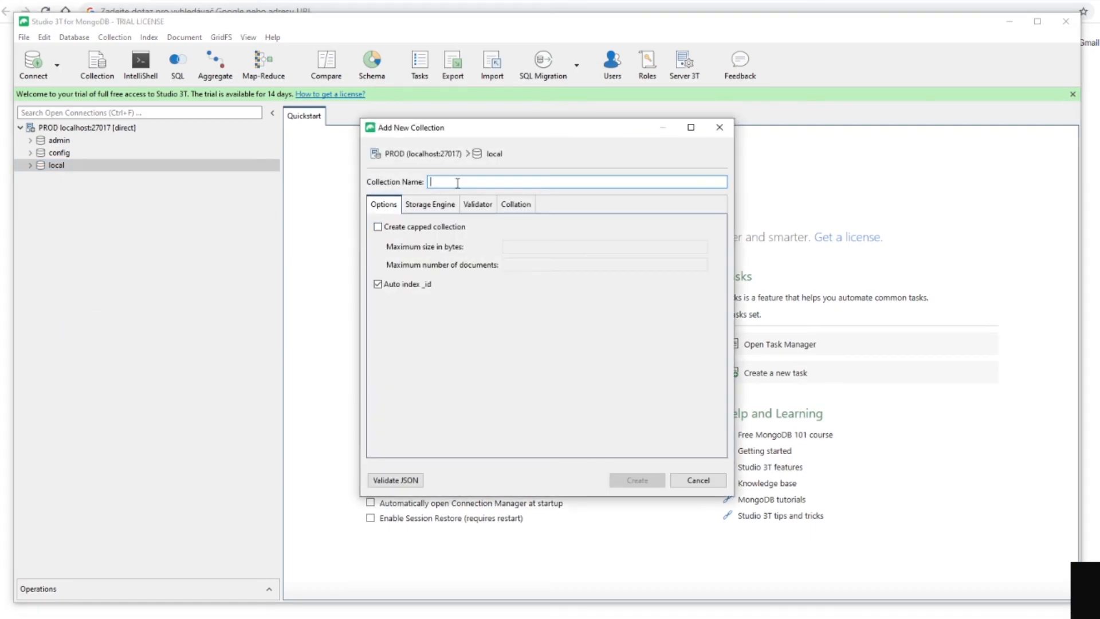
type("test")
left_click(635, 480)
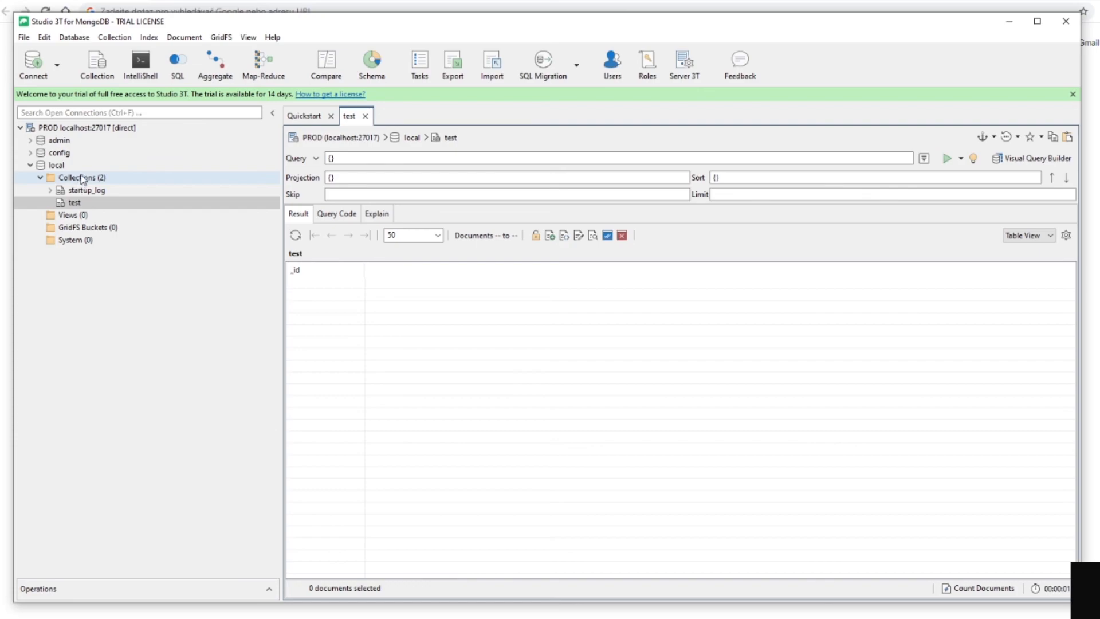
left_click(70, 205)
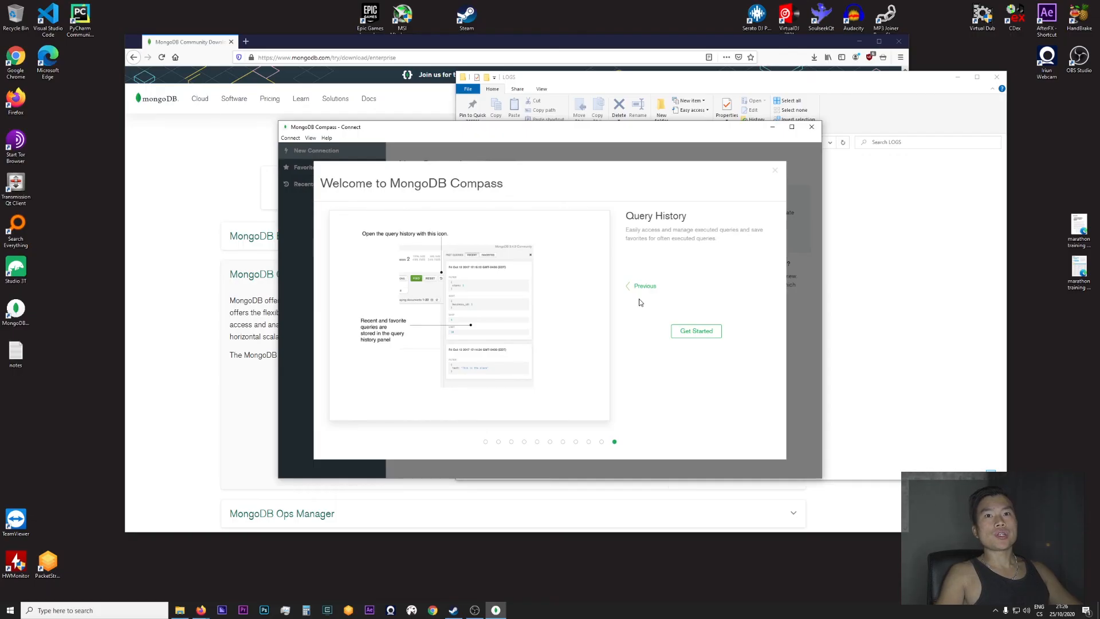